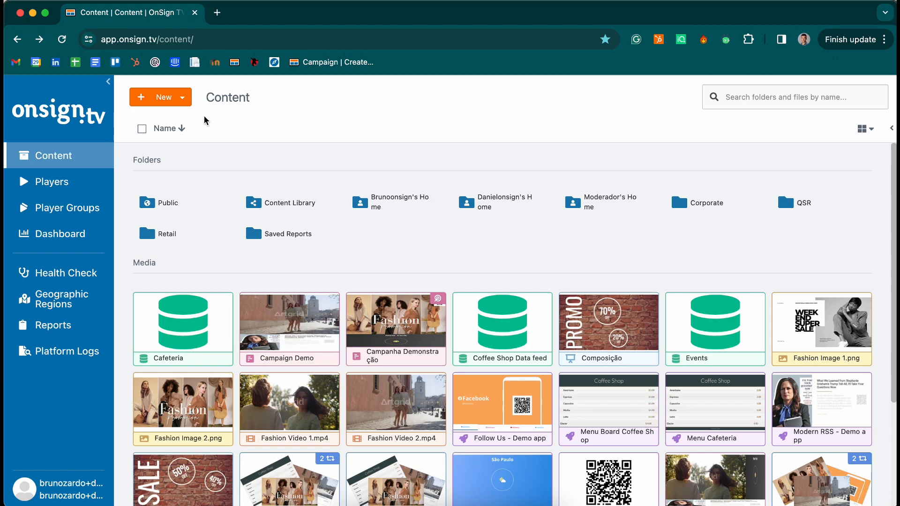
Start a new data feed and name it "RSS CNN data feed".
left_click(178, 98)
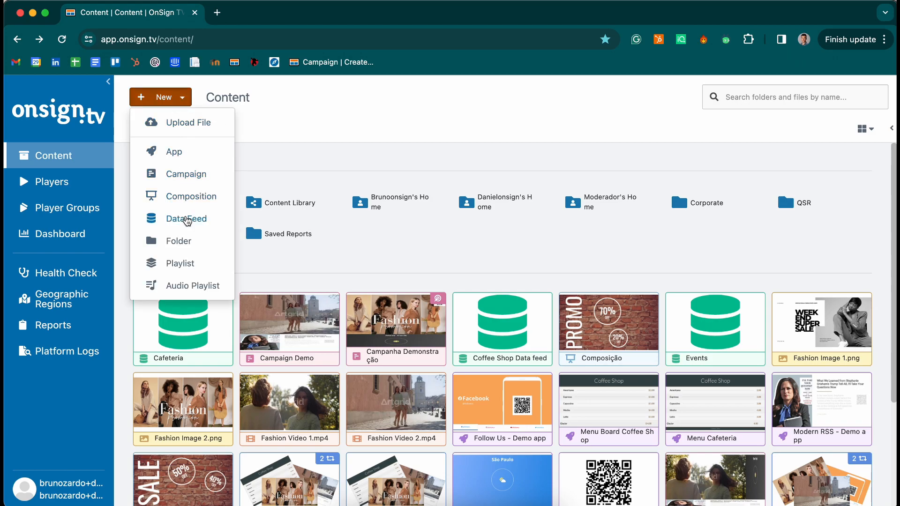
left_click(185, 219)
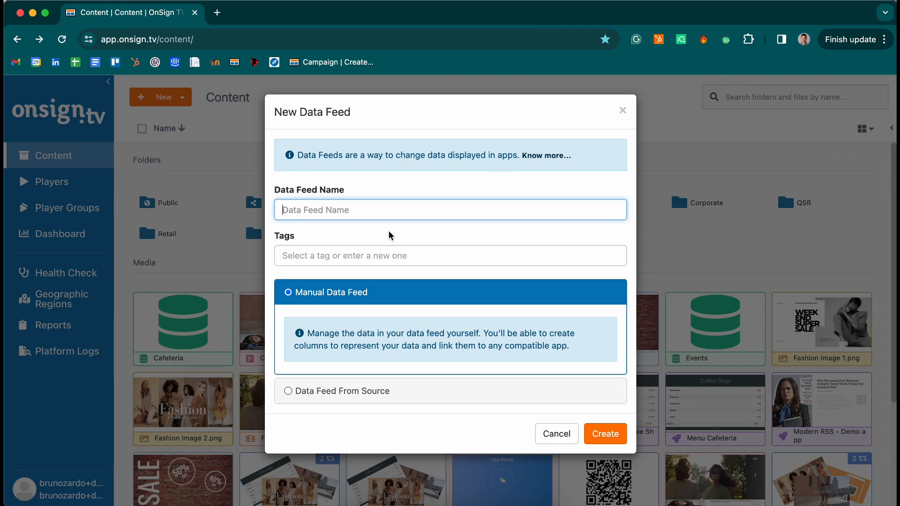
type("RSS")
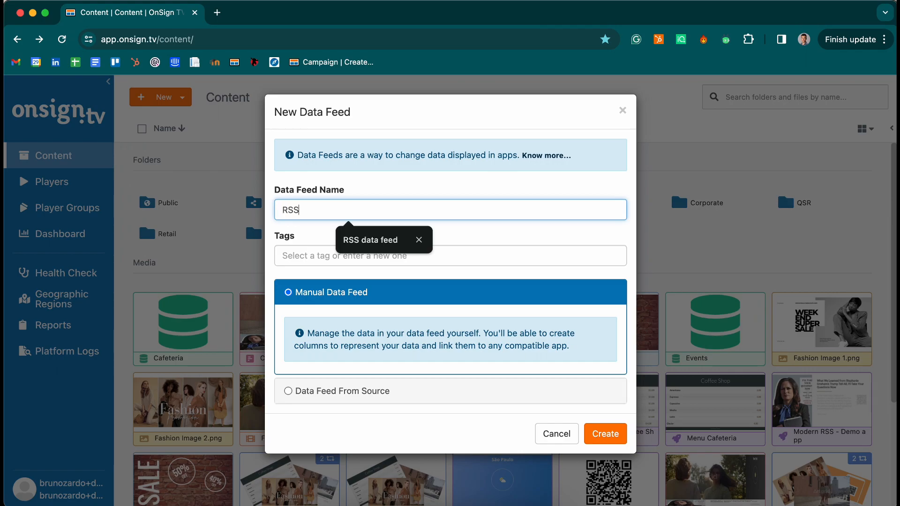
type(" CNN data feed")
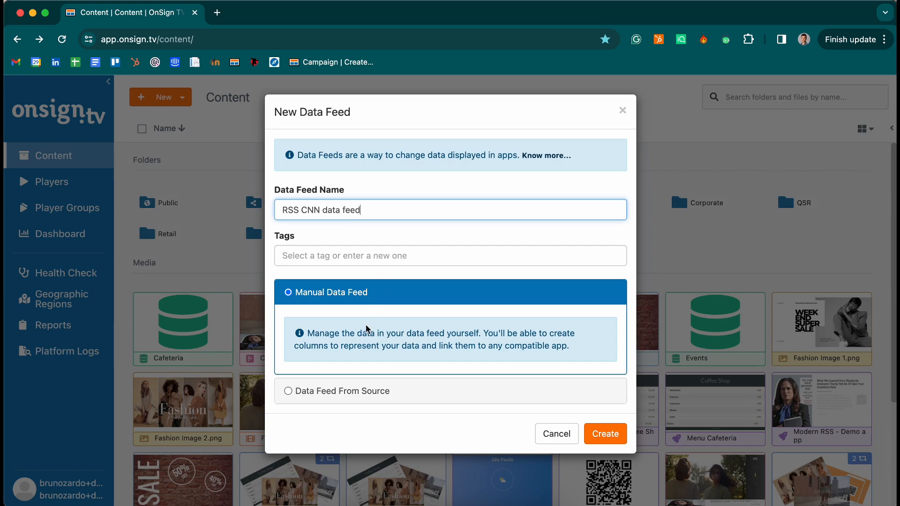
left_click(329, 396)
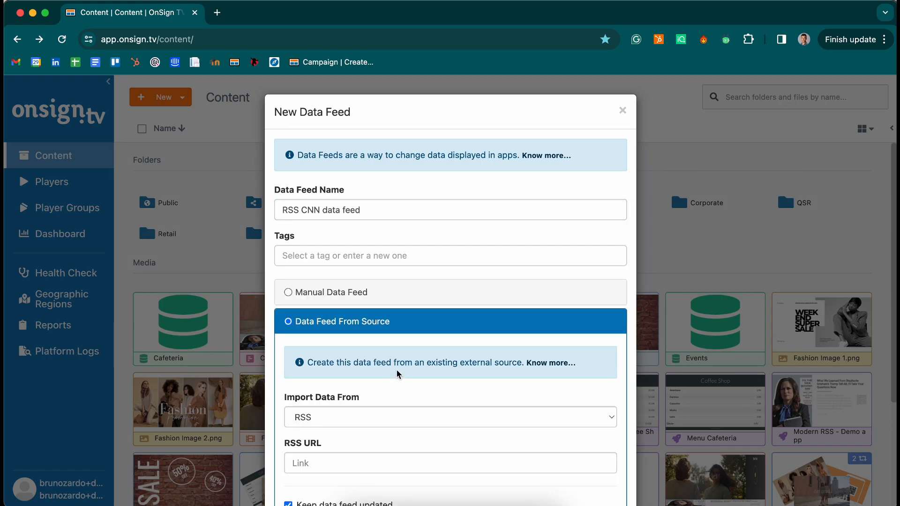
scroll(396, 369, "down", 3)
scroll(396, 374, "down", 1)
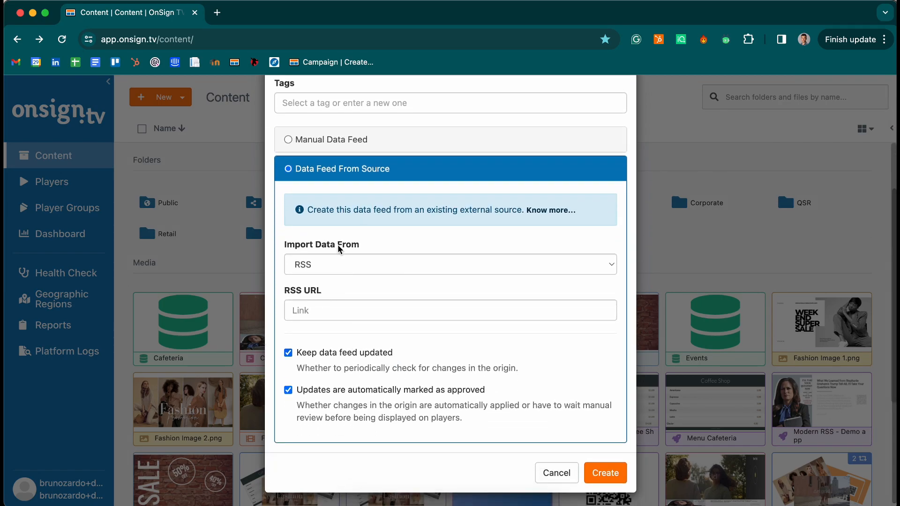
left_click(314, 319)
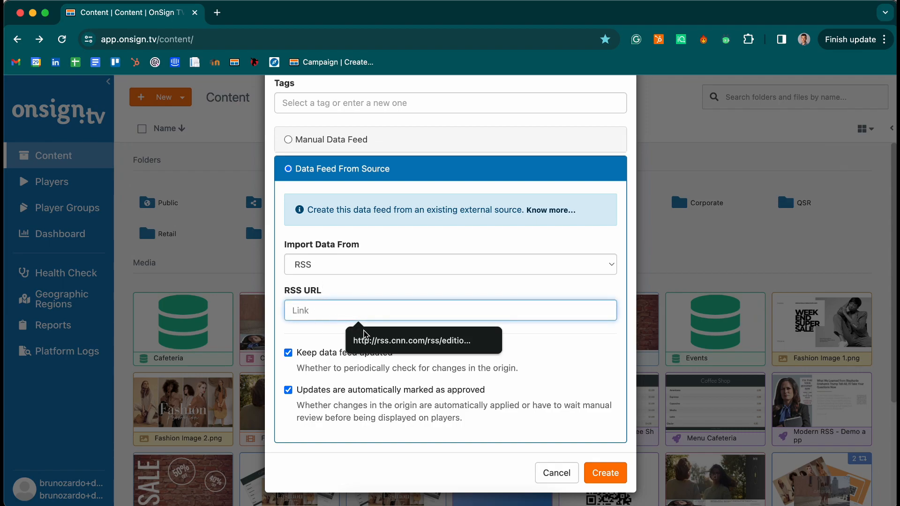
left_click(395, 345)
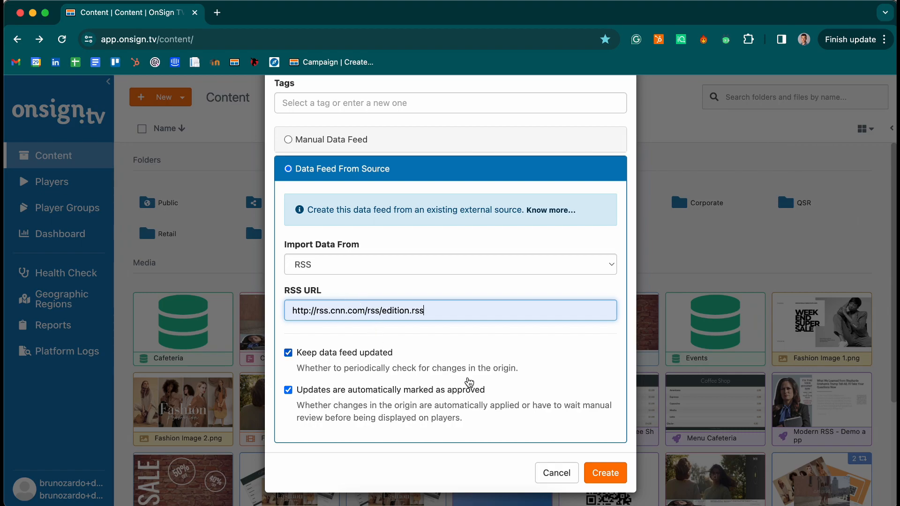
left_click(319, 397)
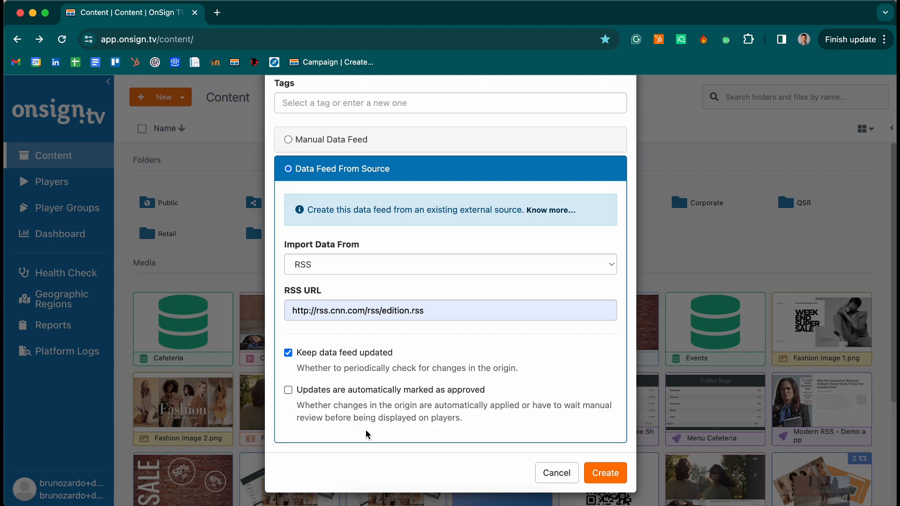
left_click(608, 473)
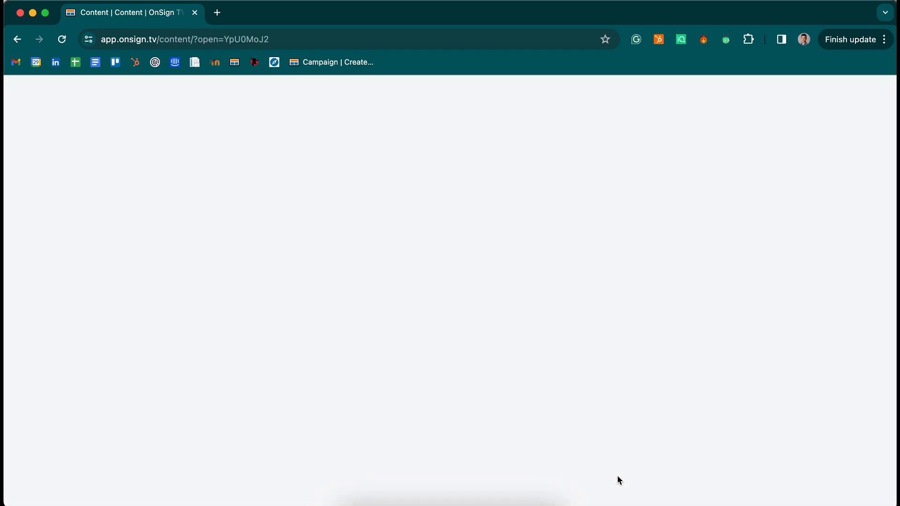
scroll(71, 359, "down", 1)
scroll(71, 359, "up", 1)
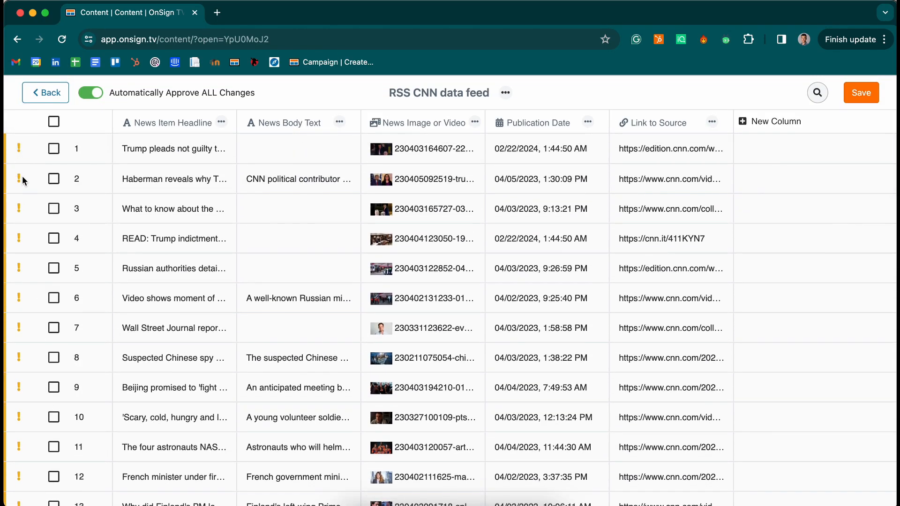
left_click(54, 122)
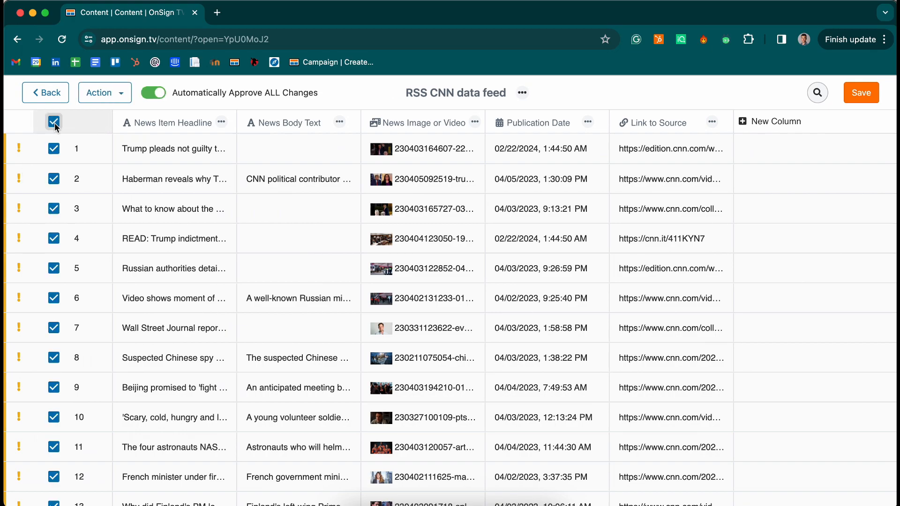
left_click(54, 124)
left_click(54, 149)
left_click(55, 180)
left_click(54, 148)
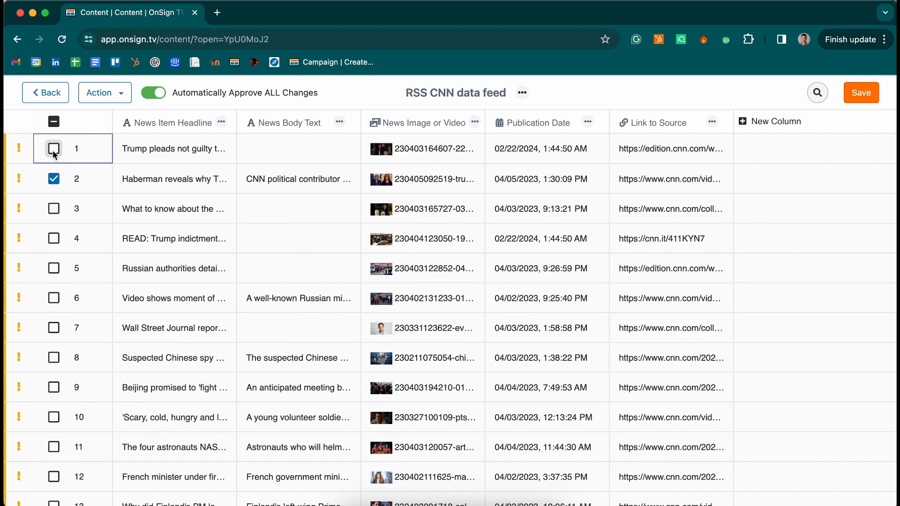
left_click(54, 179)
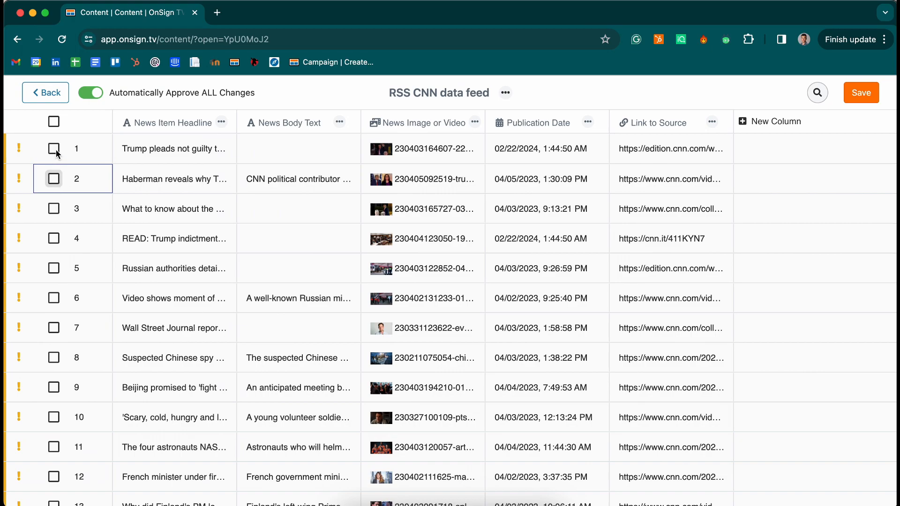
Reject the changes in the first row of the data feed.
left_click(54, 148)
left_click(107, 98)
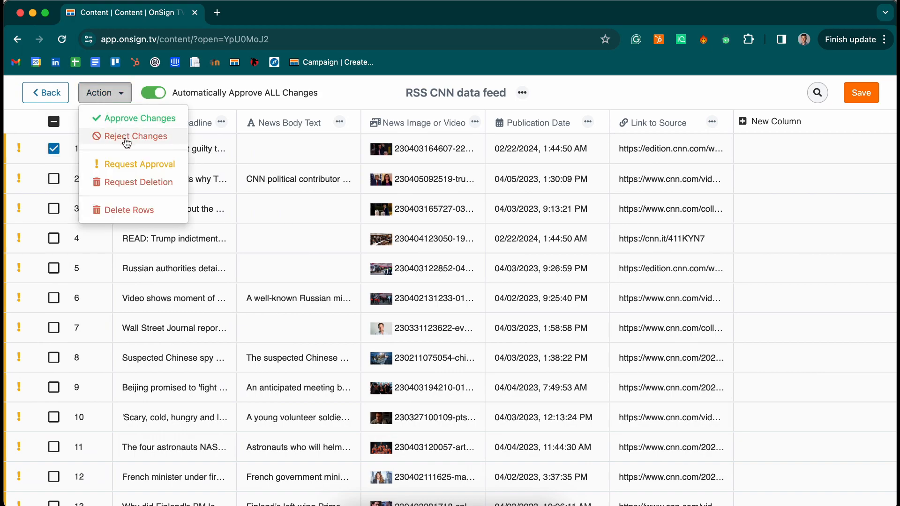
left_click(125, 136)
Delete the first row from the data feed and confirm the deletion.
left_click(54, 148)
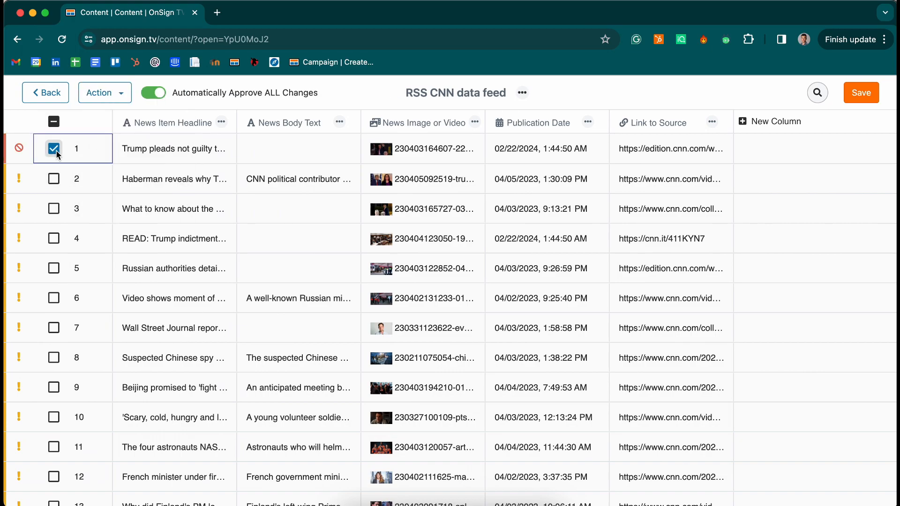
left_click(105, 92)
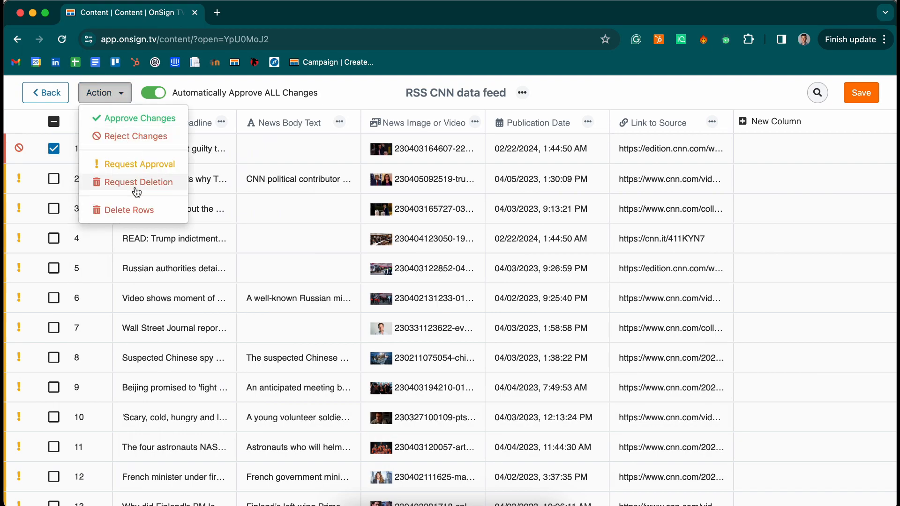
left_click(131, 209)
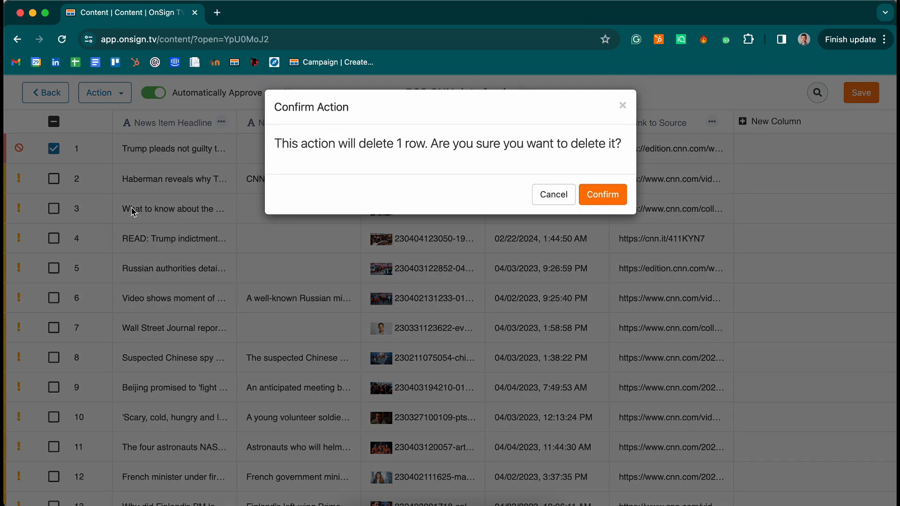
left_click(588, 206)
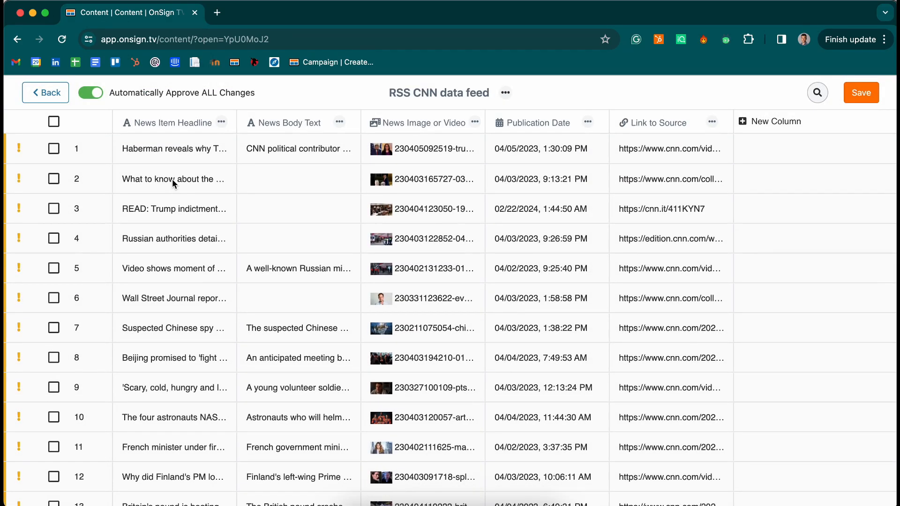
Approve the changes in all data feed rows except rows 1, 4 and 6.
left_click(55, 123)
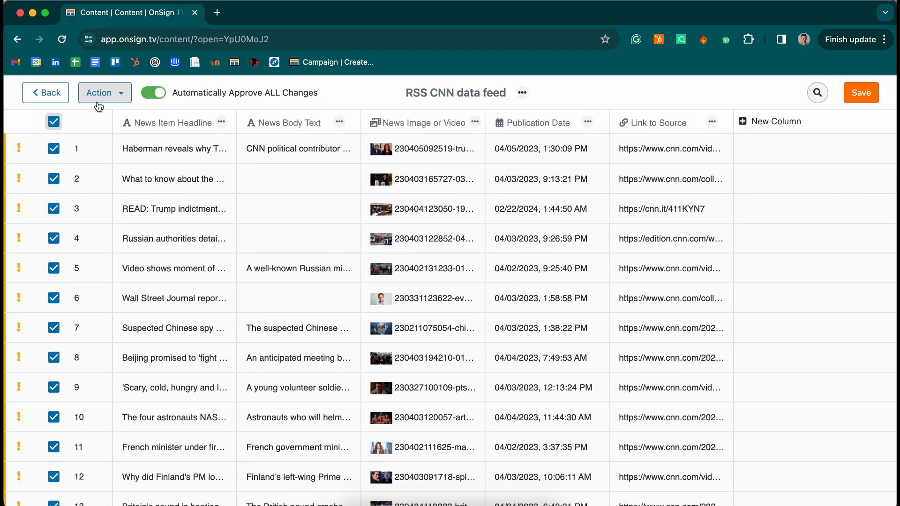
left_click(54, 148)
left_click(60, 248)
left_click(55, 240)
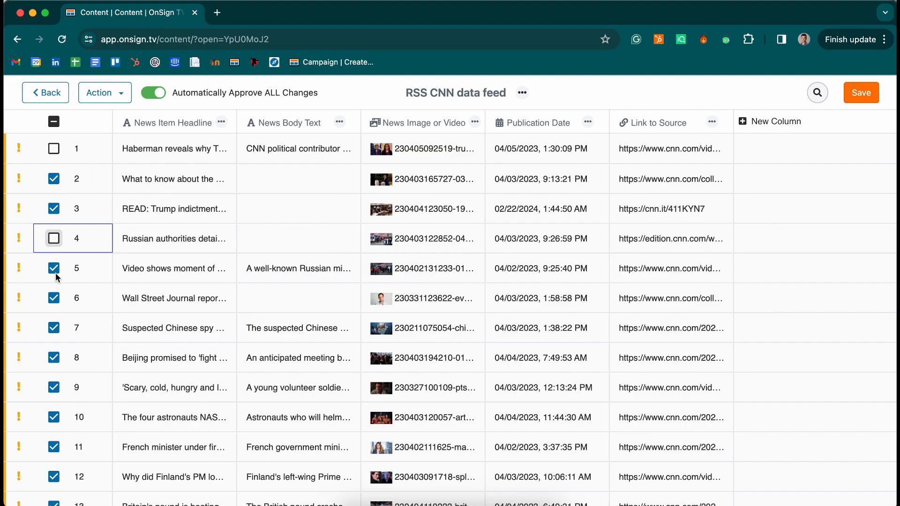
left_click(53, 308)
left_click(53, 299)
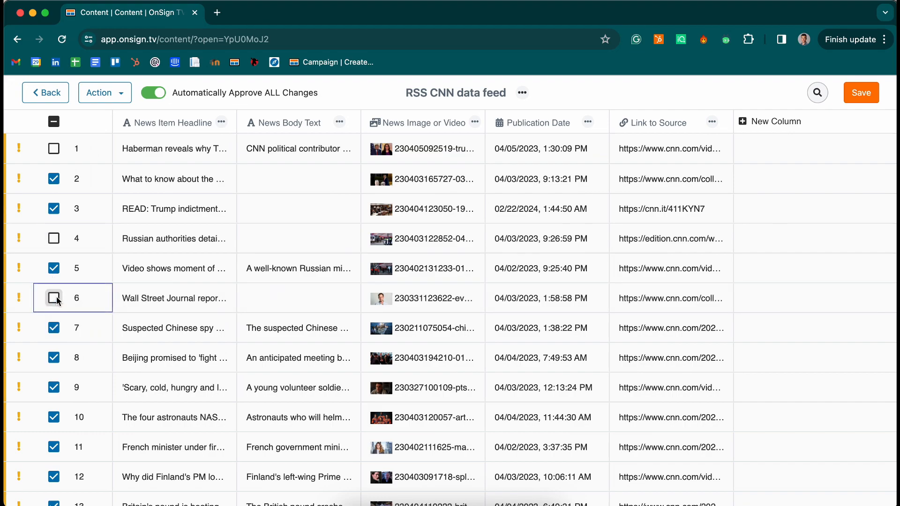
left_click(126, 96)
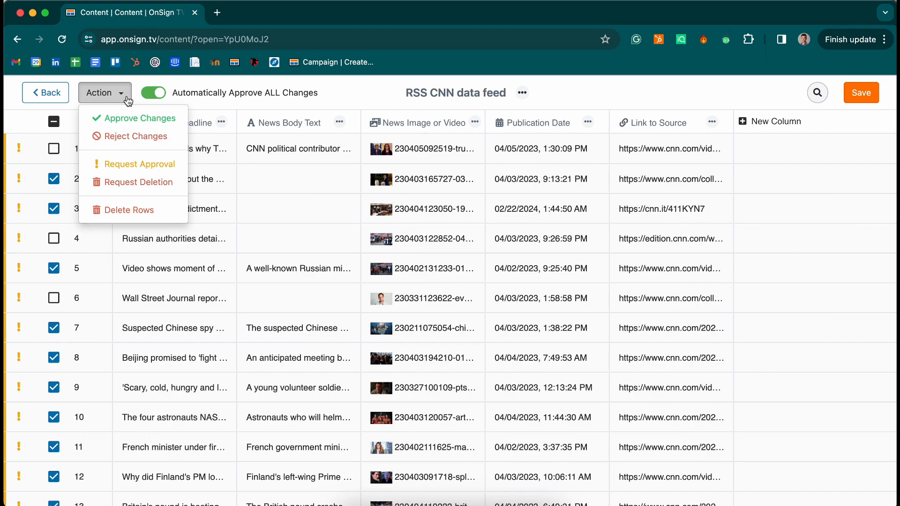
left_click(155, 121)
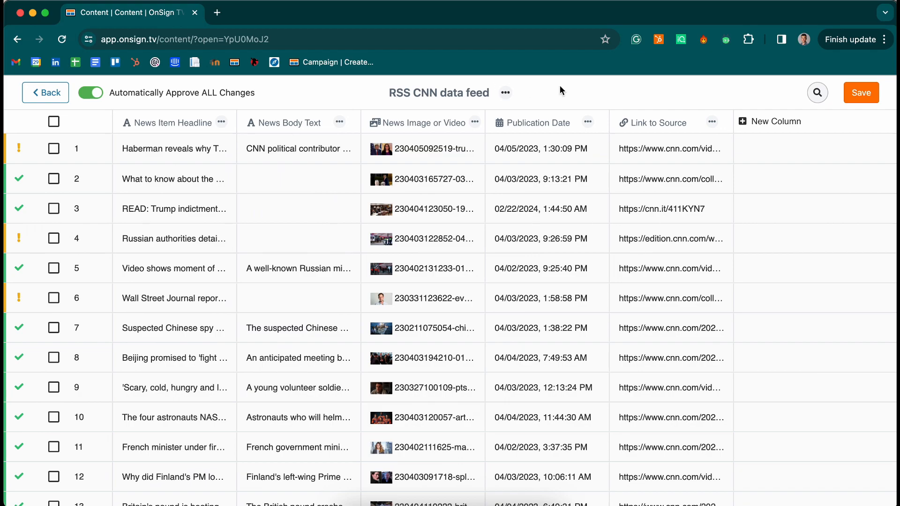
Examine the user and notification frequency options for adding a moderator to the data feed, without adding one.
left_click(506, 94)
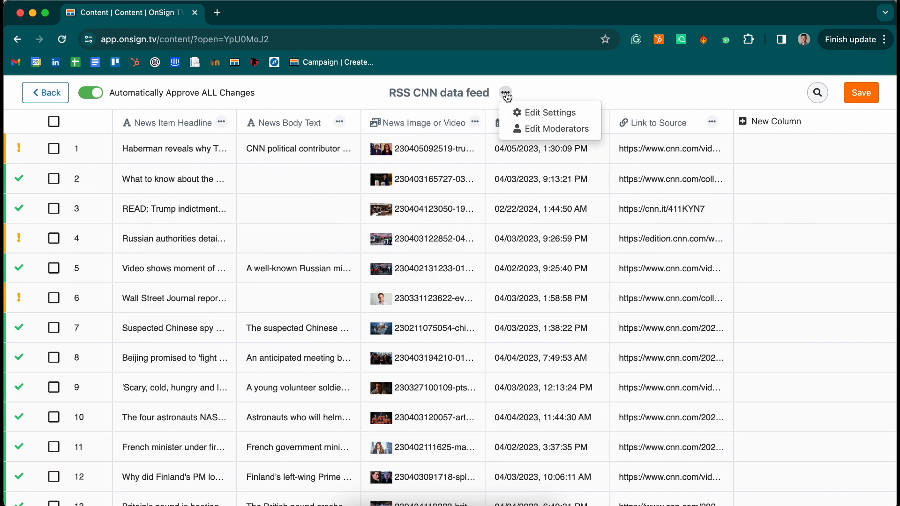
left_click(530, 130)
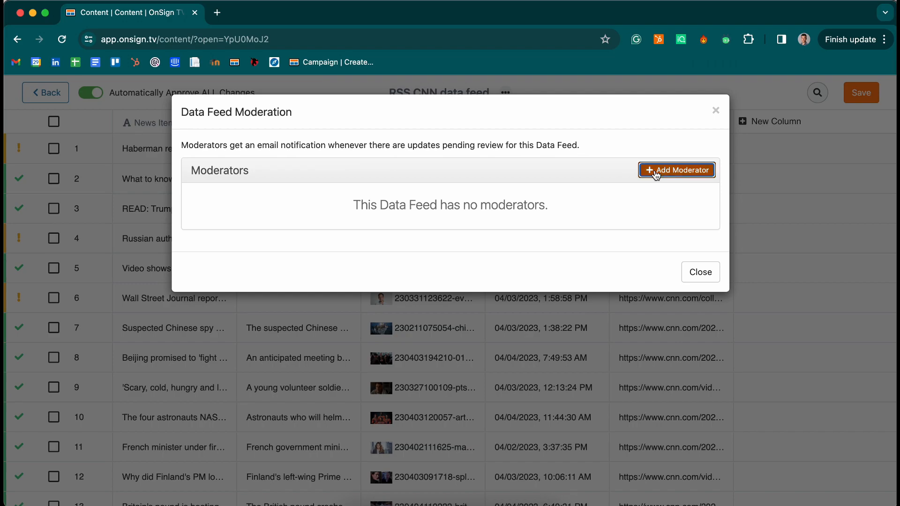
left_click(655, 173)
left_click(564, 169)
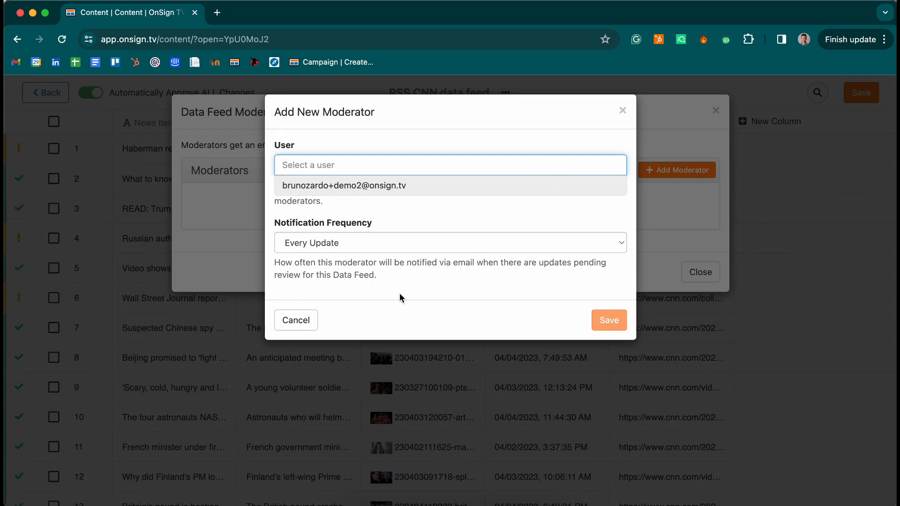
left_click(299, 320)
left_click(712, 110)
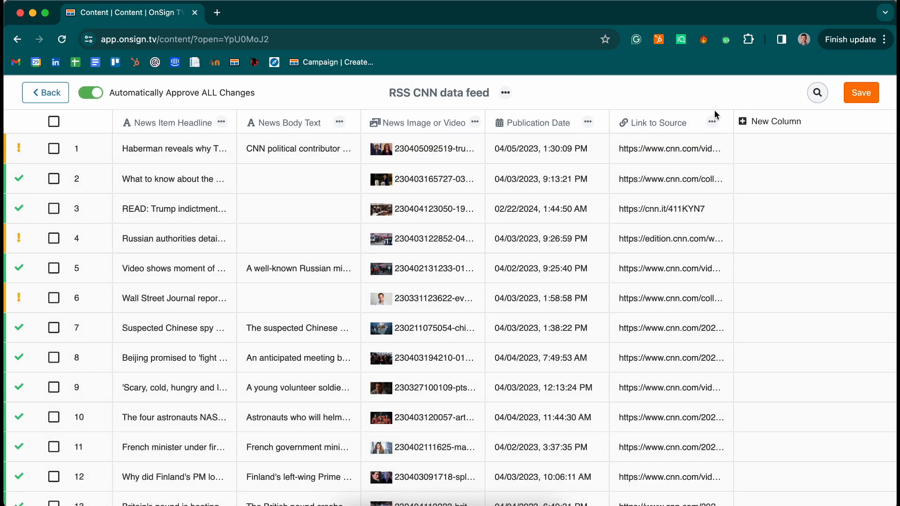
Save the RSS CNN data feed.
left_click(859, 96)
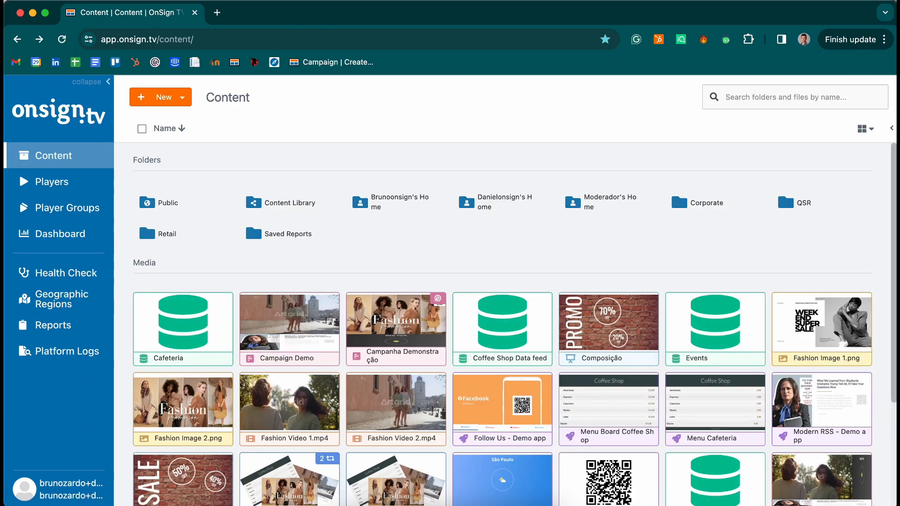
Open the organization's user list in the account settings.
left_click(85, 489)
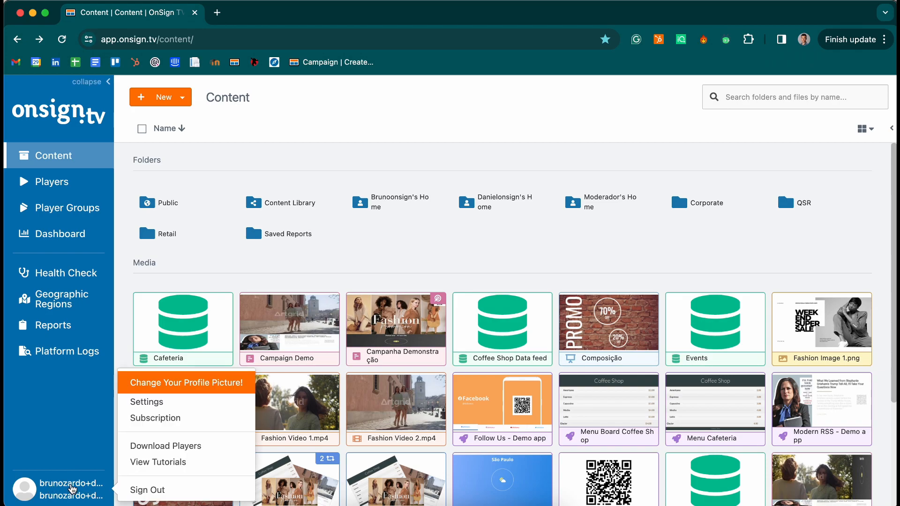
left_click(159, 402)
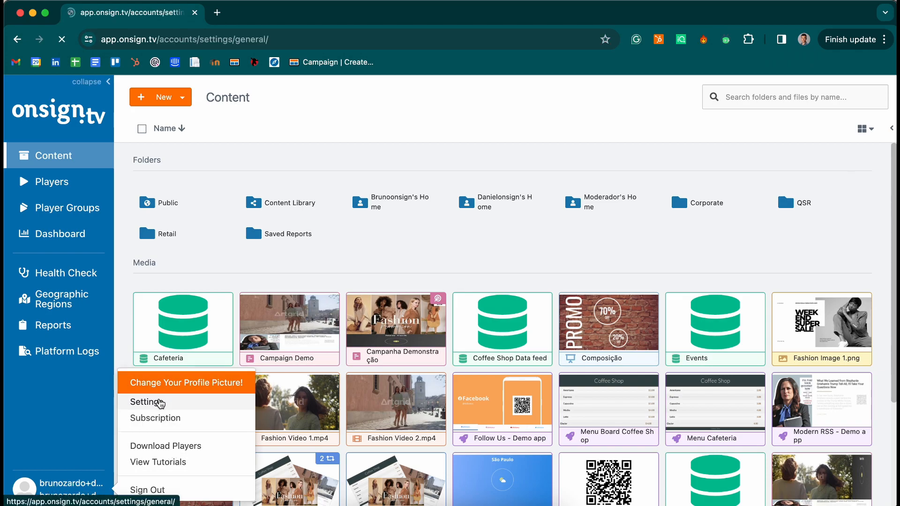
left_click(190, 490)
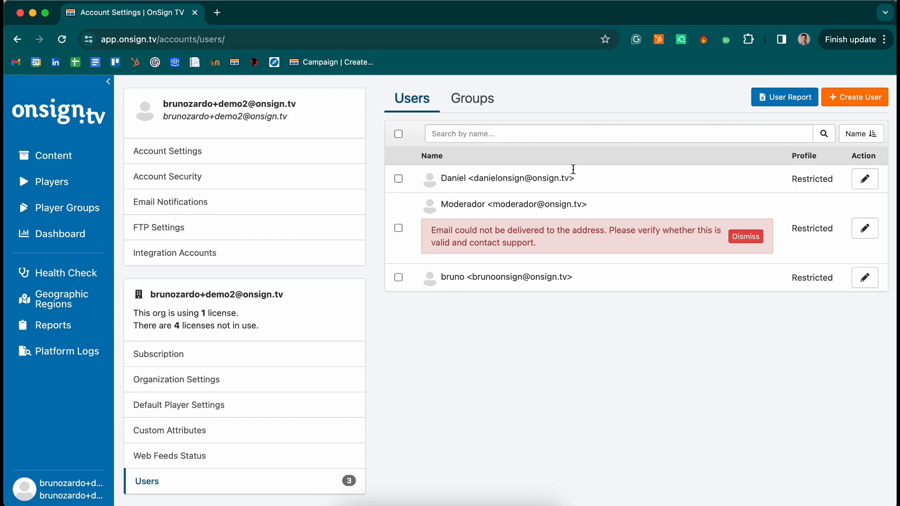
Open the content permissions of the first restricted user in the list and select the RSS CNN data feed as content to add.
left_click(866, 178)
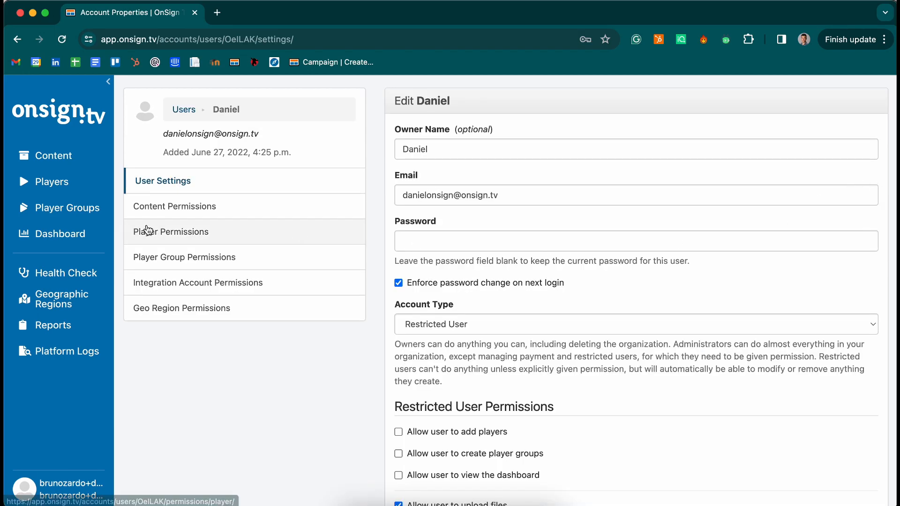
left_click(153, 204)
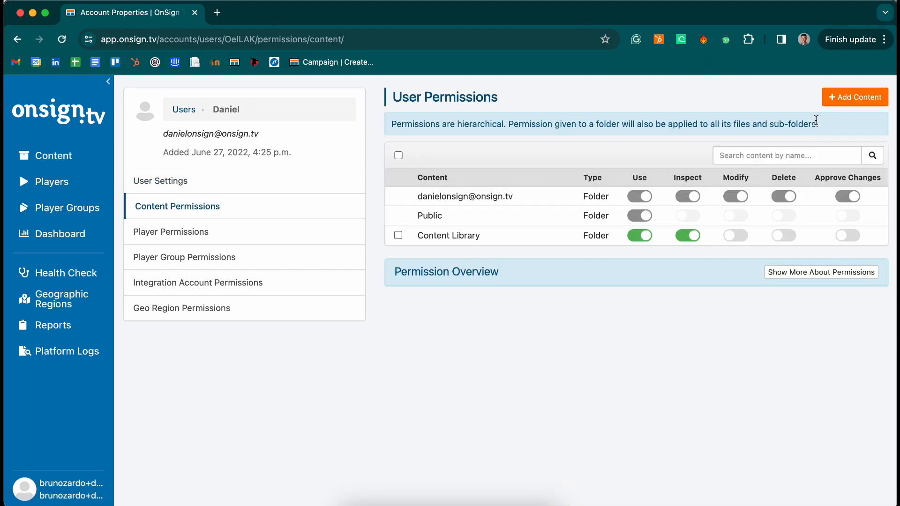
left_click(845, 99)
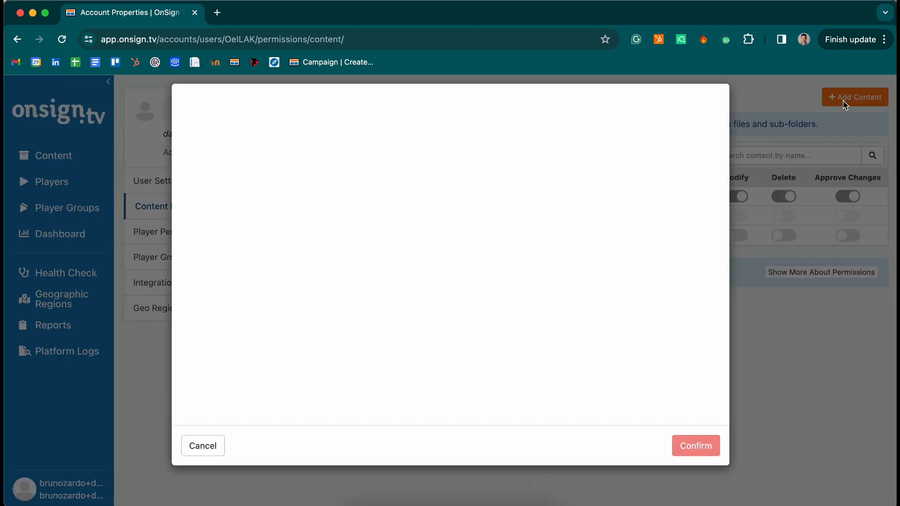
scroll(421, 329, "down", 3)
scroll(421, 329, "down", 5)
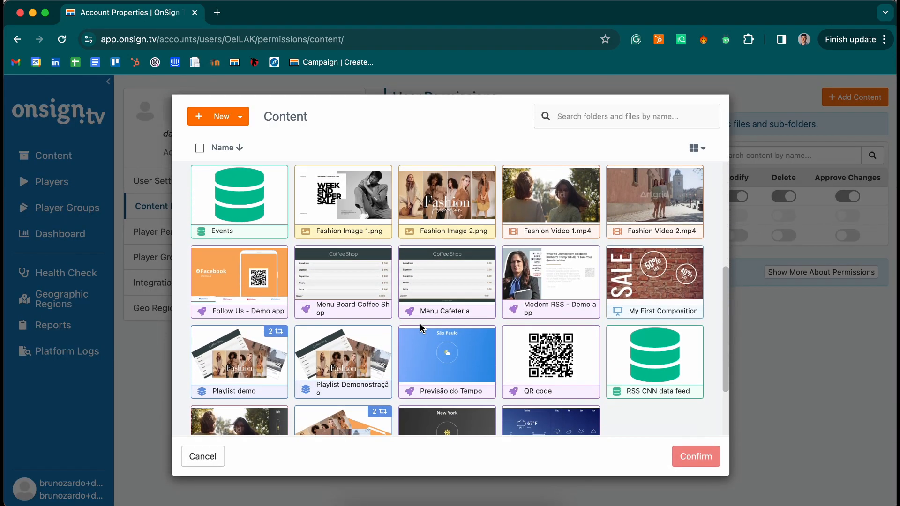
left_click(642, 302)
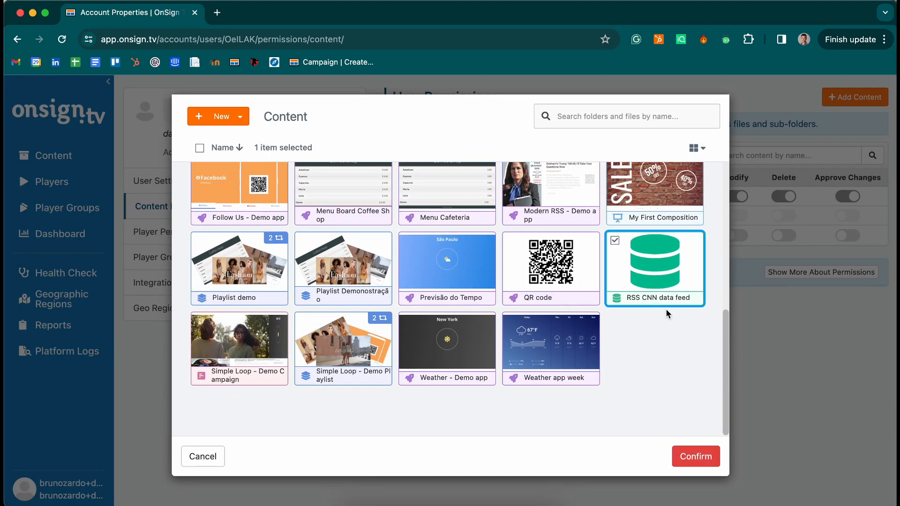
left_click(708, 462)
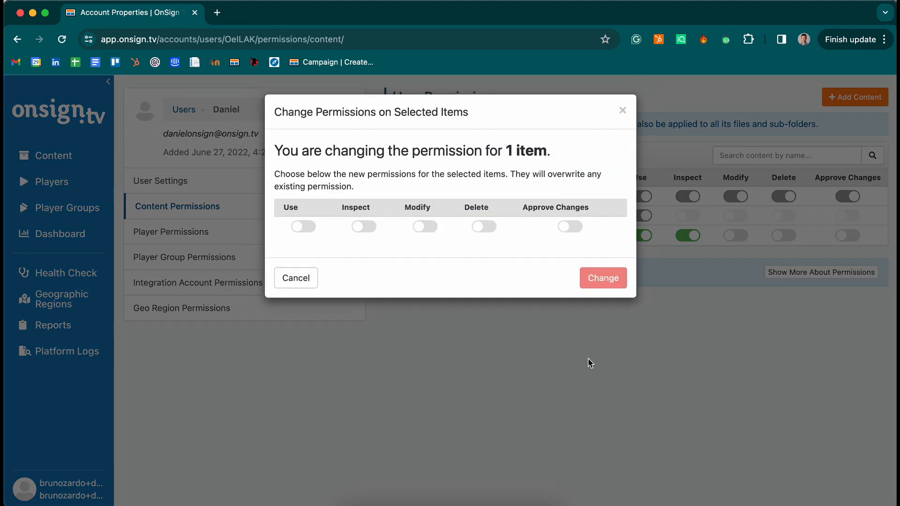
Grant the user Use, Inspect and Approve Changes permissions on the data feed, with Modify and Delete off.
left_click(300, 229)
left_click(360, 228)
left_click(422, 227)
left_click(490, 228)
left_click(576, 229)
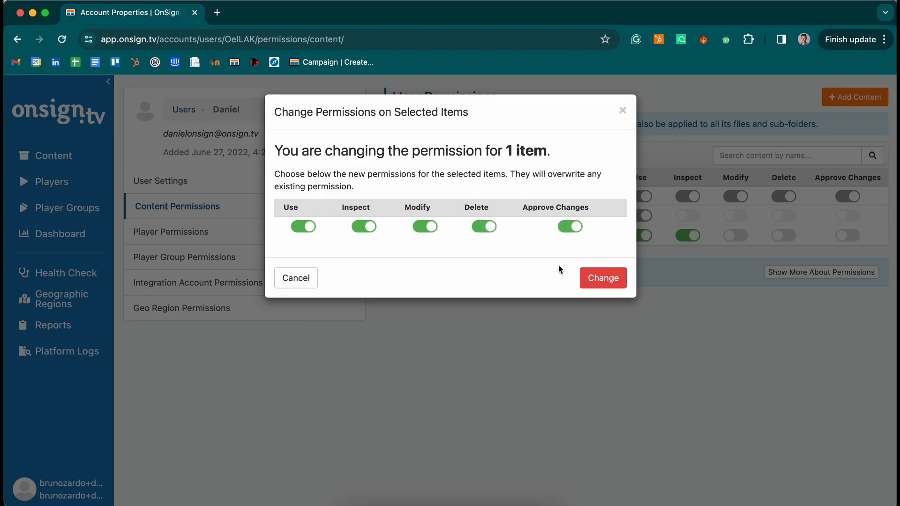
left_click(486, 228)
left_click(426, 228)
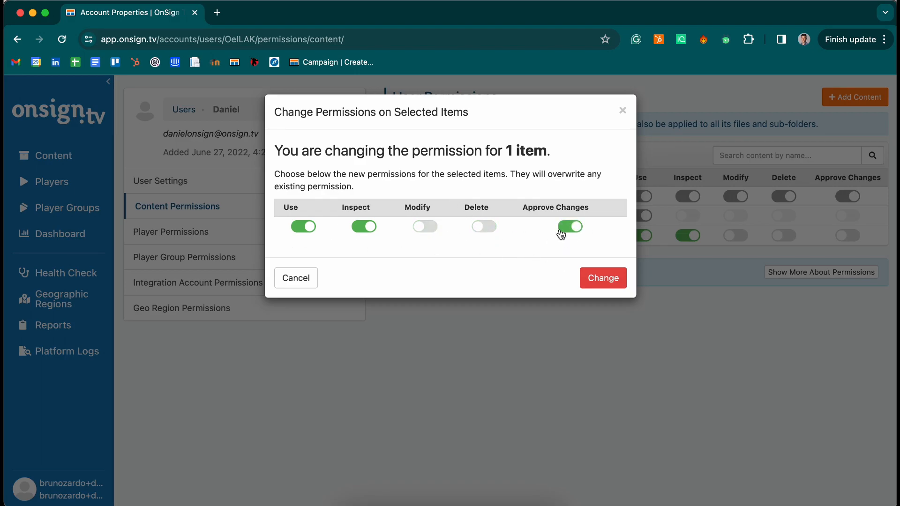
left_click(595, 279)
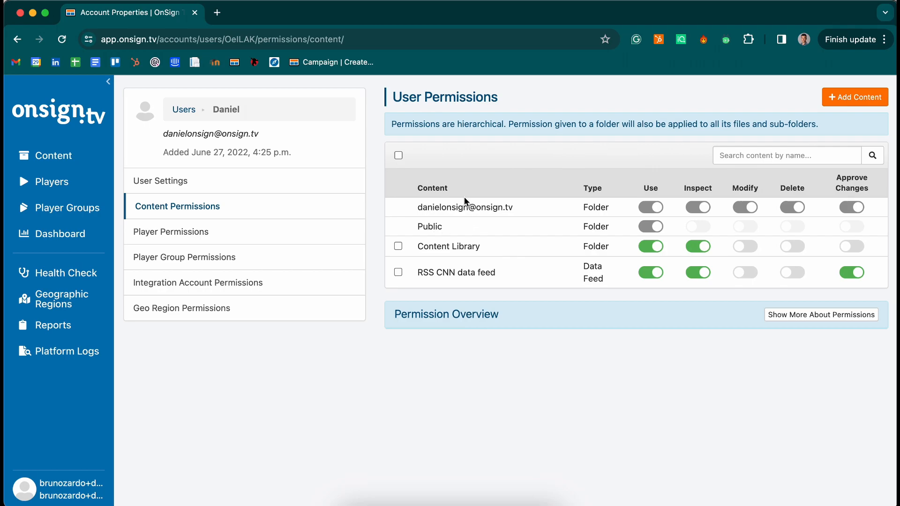
Open the RSS CNN data feed from the organization's content.
left_click(62, 164)
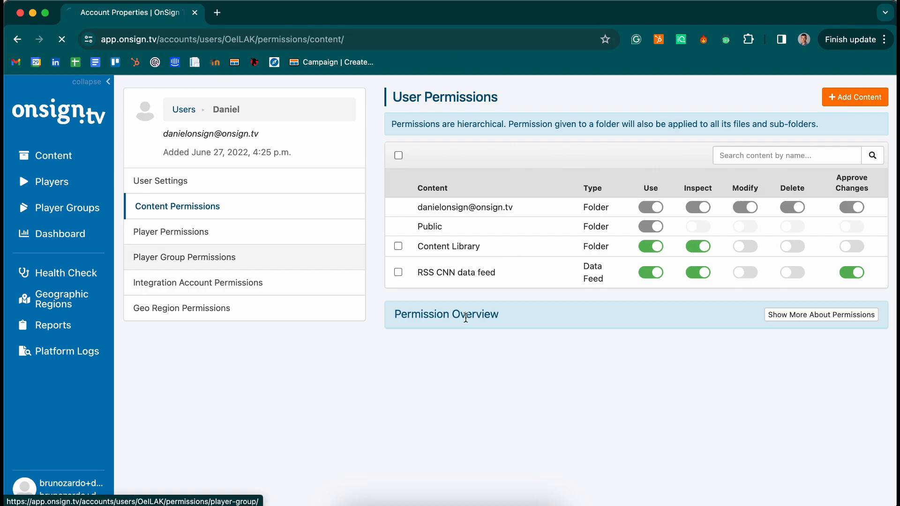
scroll(676, 187, "down", 4)
double_click(728, 362)
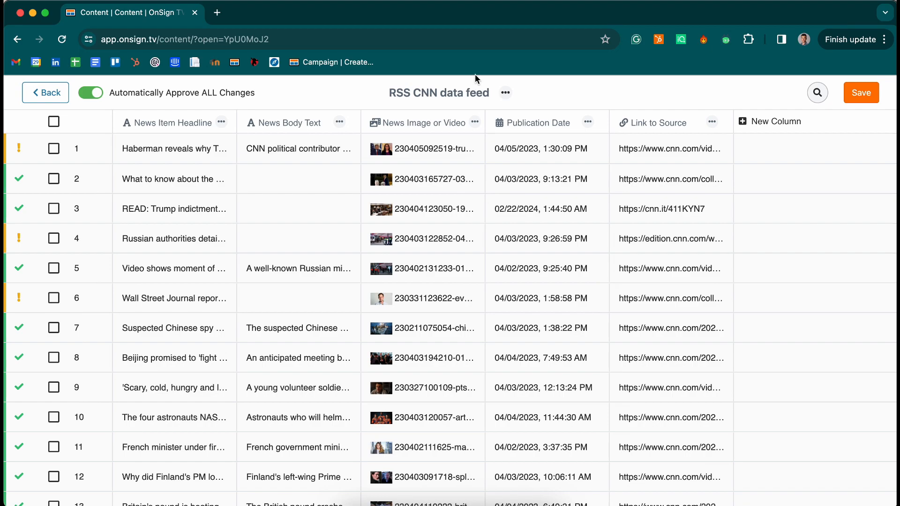
Add the restricted user with approval permission as a moderator of the data feed, with notification frequency Every Update.
left_click(506, 93)
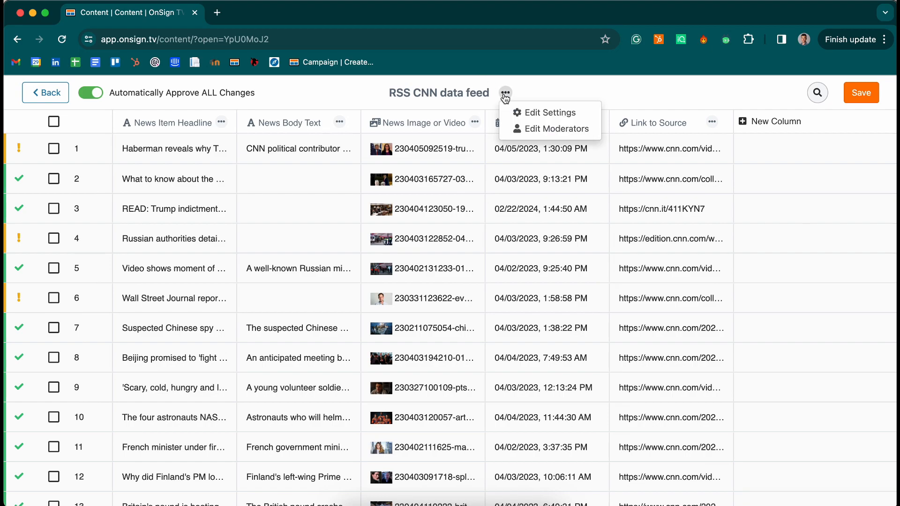
left_click(545, 129)
left_click(668, 174)
left_click(427, 168)
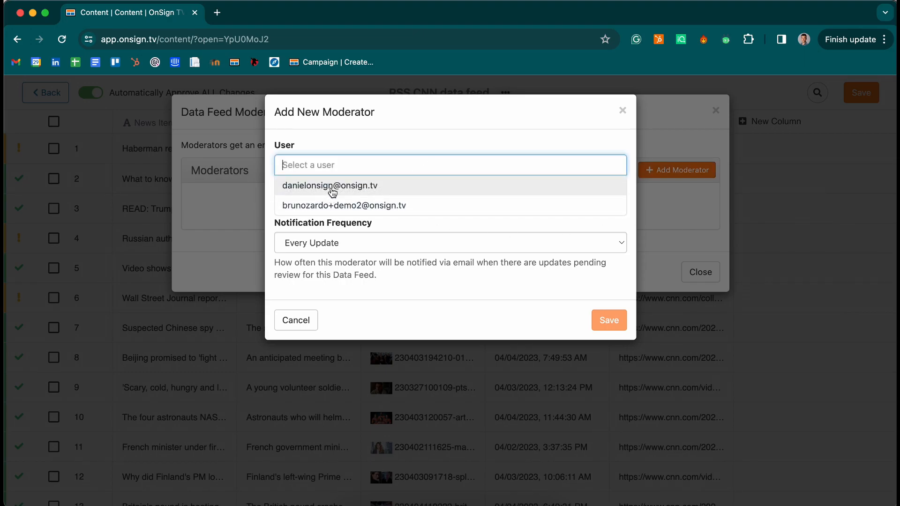
left_click(387, 187)
left_click(380, 242)
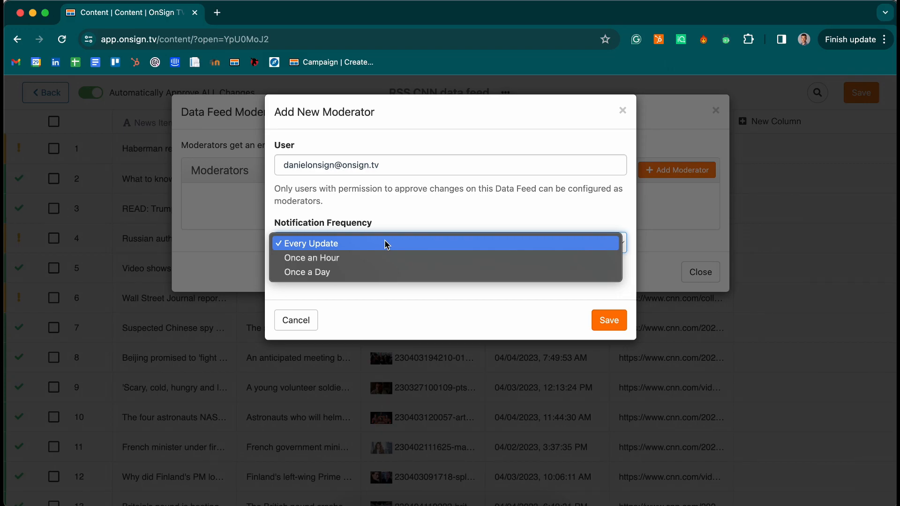
left_click(384, 244)
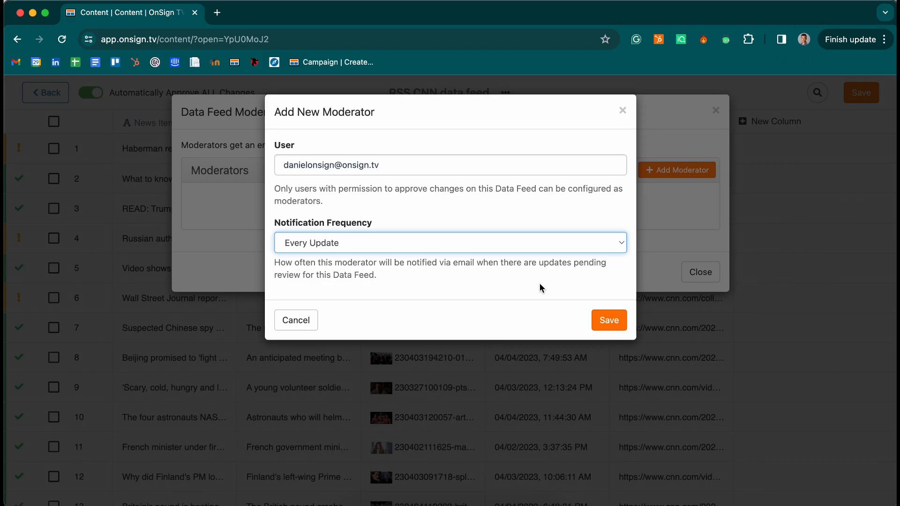
left_click(593, 314)
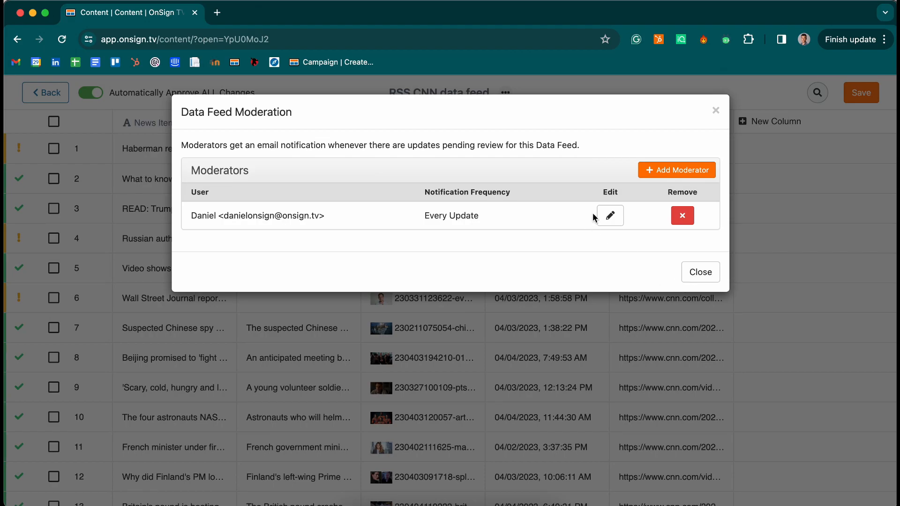
left_click(710, 276)
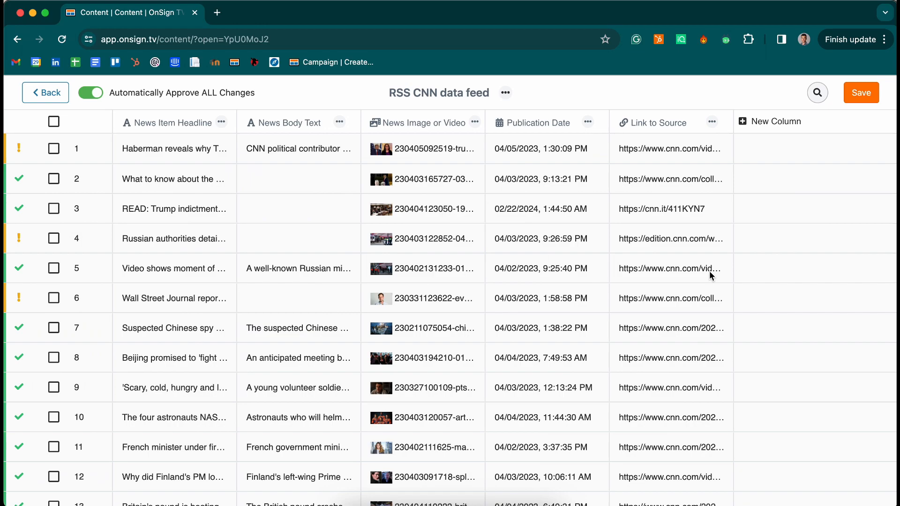
Save the RSS CNN data feed with its new moderator and return to the content overview.
left_click(868, 102)
scroll(617, 363, "up", 3)
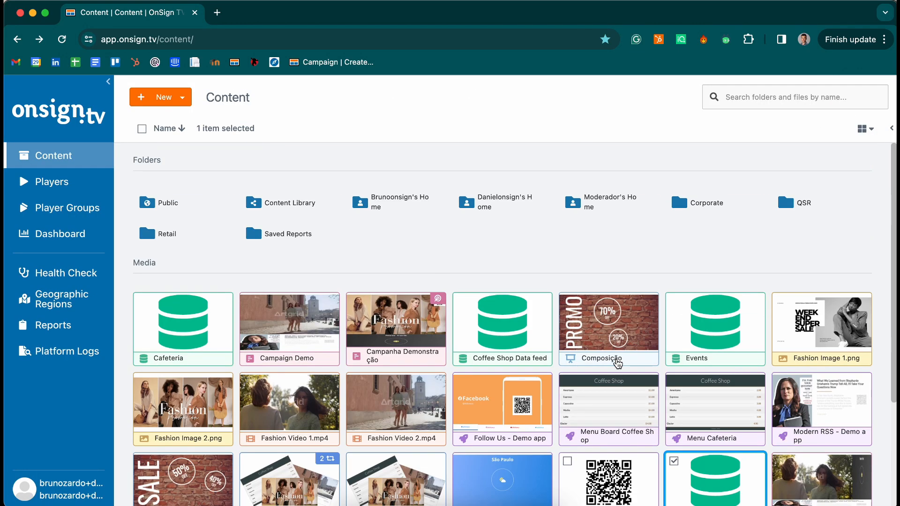